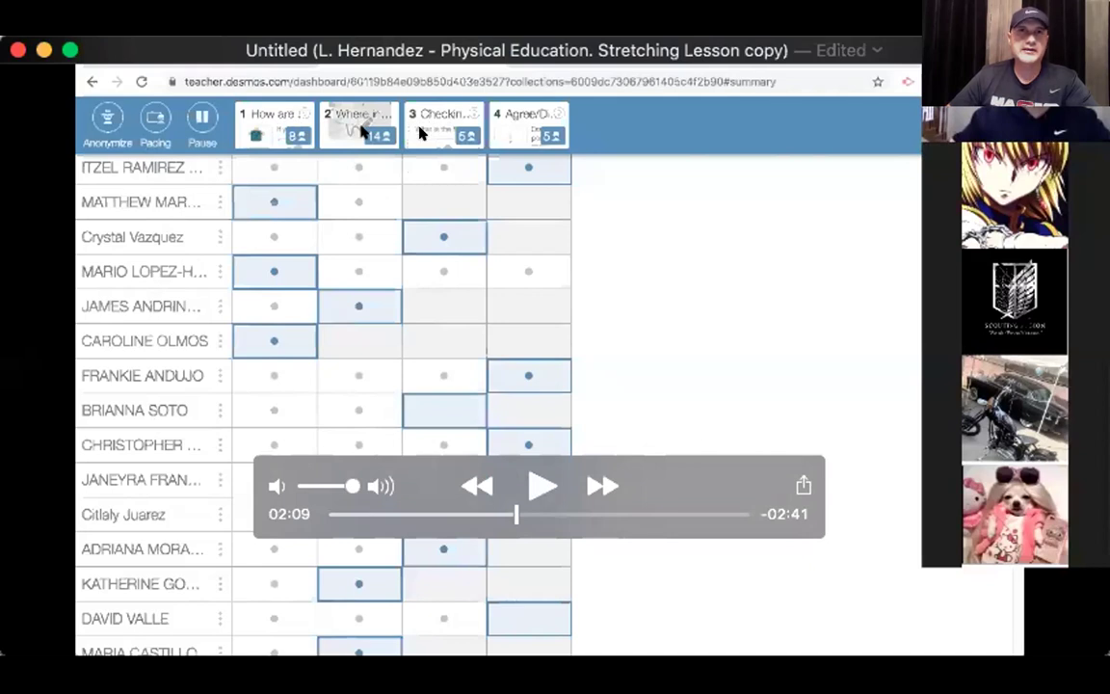
key(space)
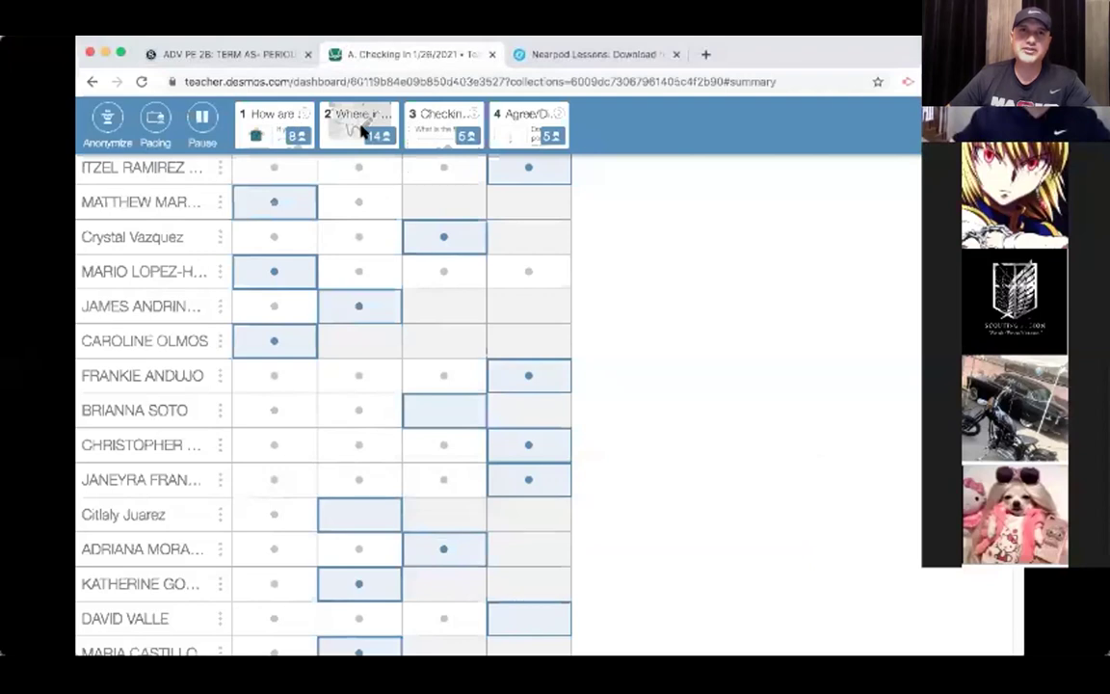
key(space)
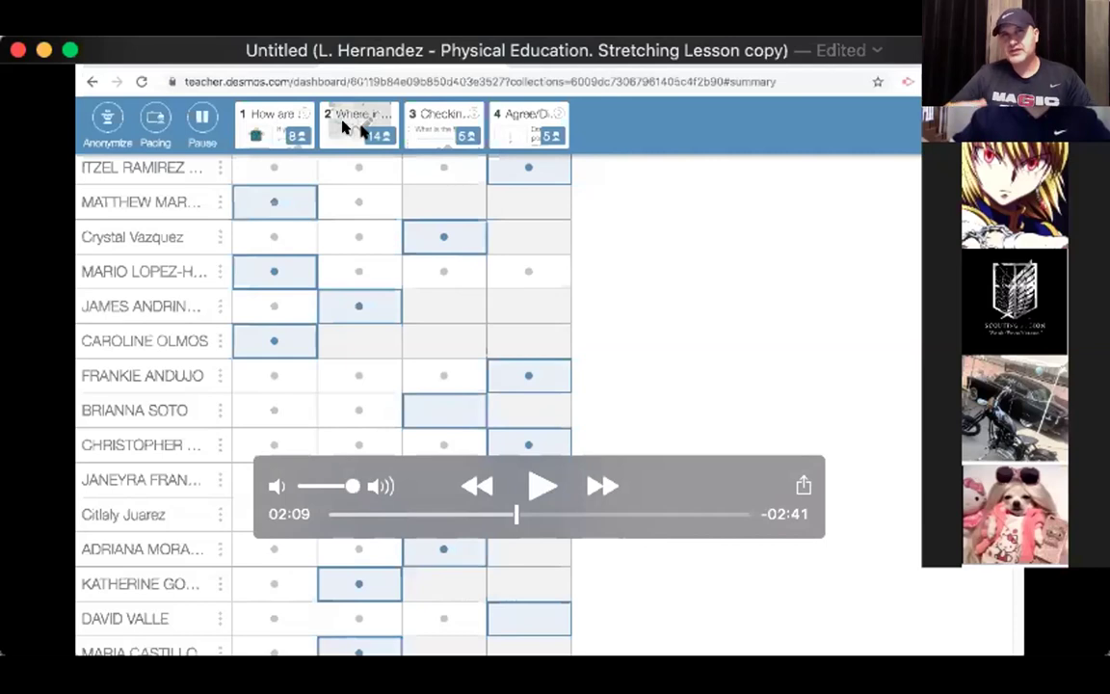
key(space)
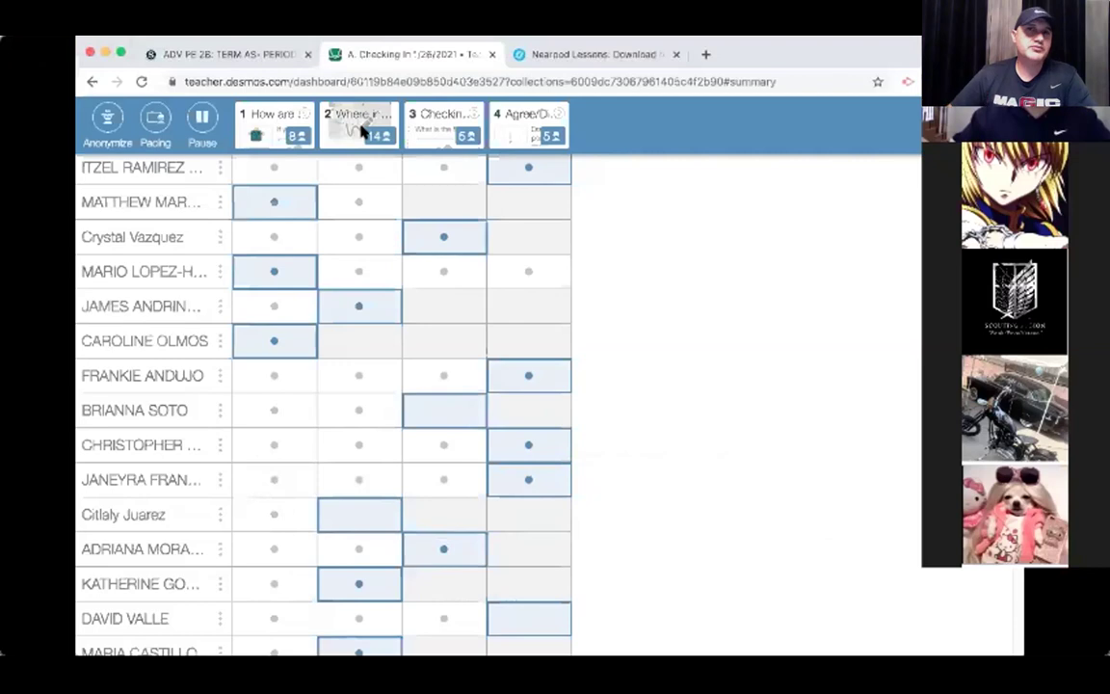
key(space)
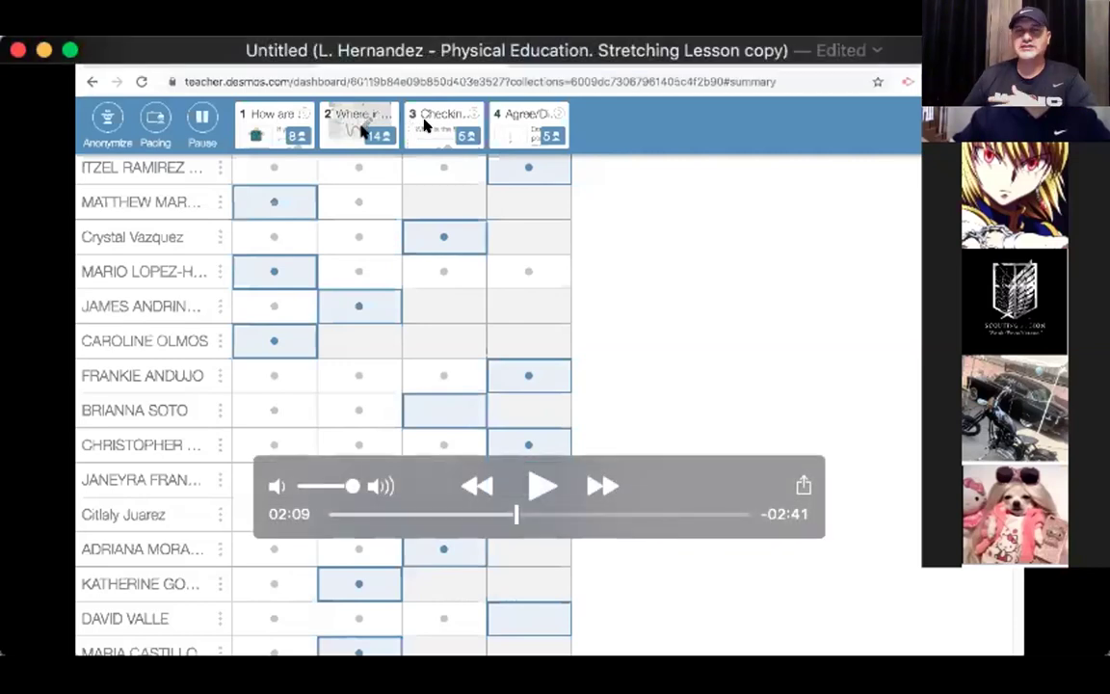
key(space)
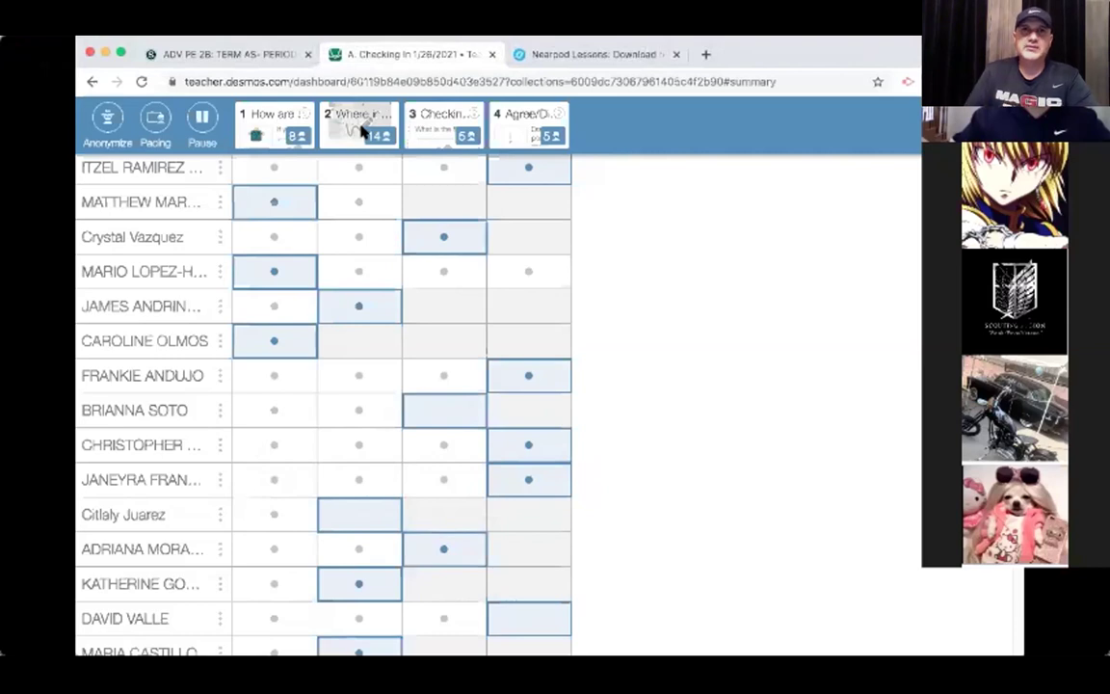
key(space)
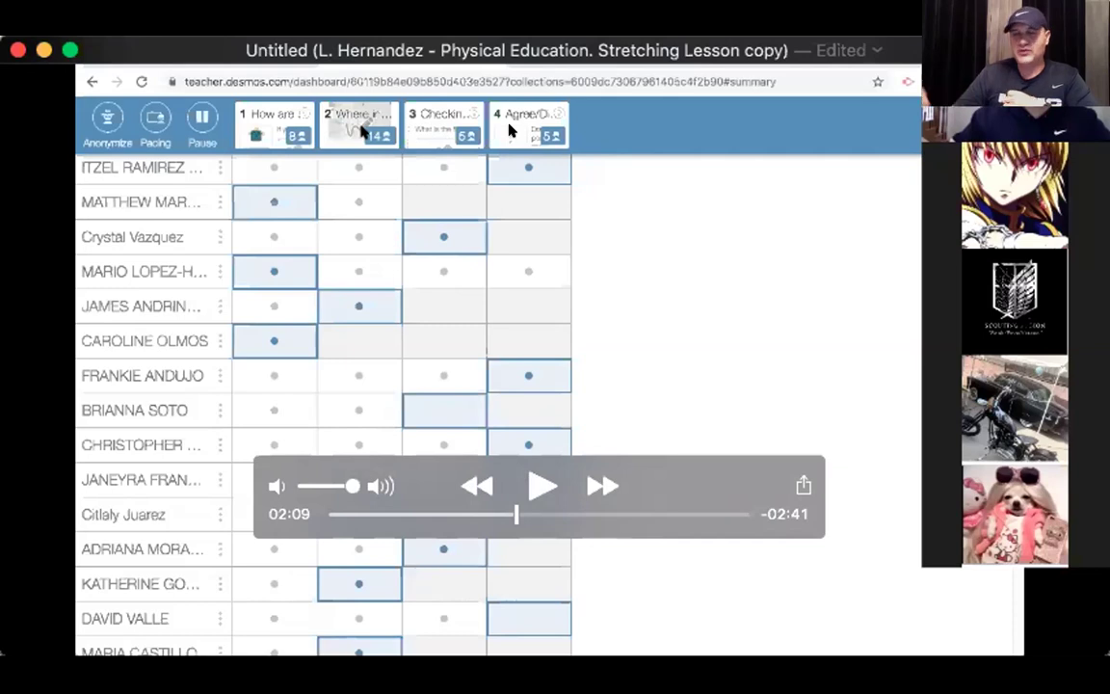
key(space)
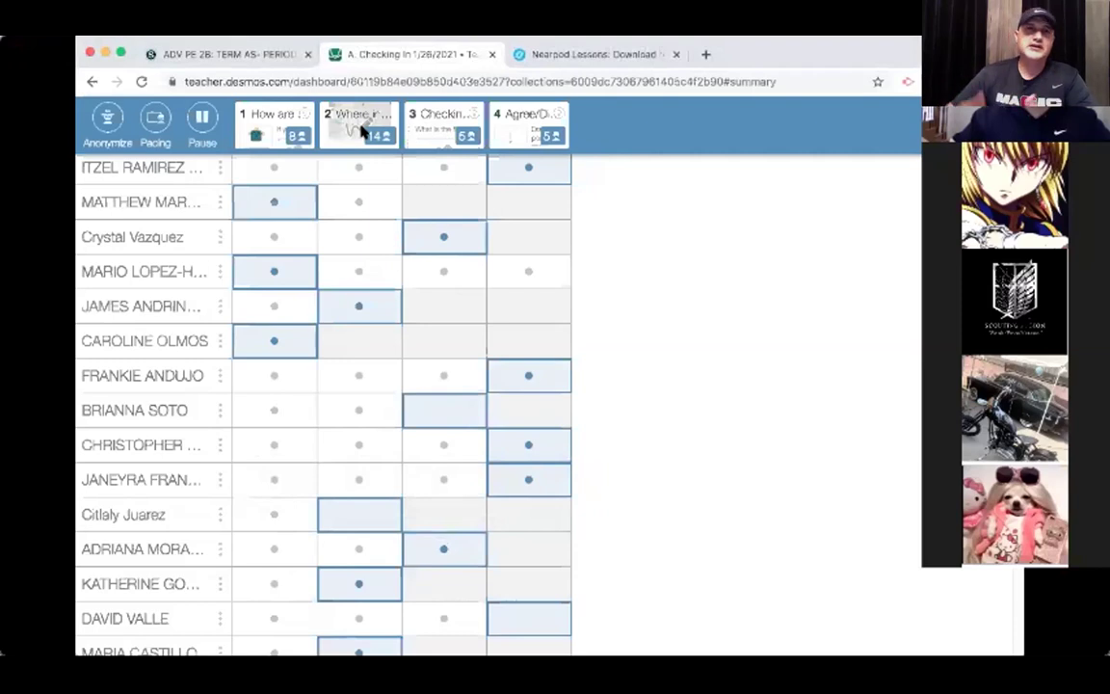
key(space)
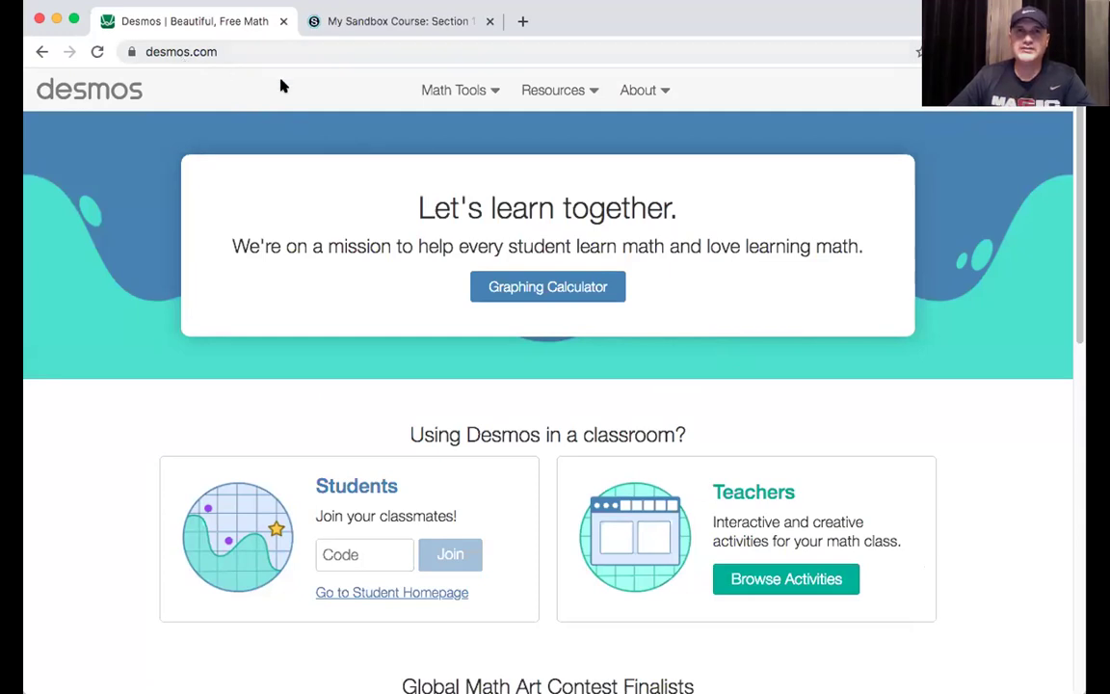
Go to the Desmos Classroom Activities teacher site from the Desmos home page
click(775, 578)
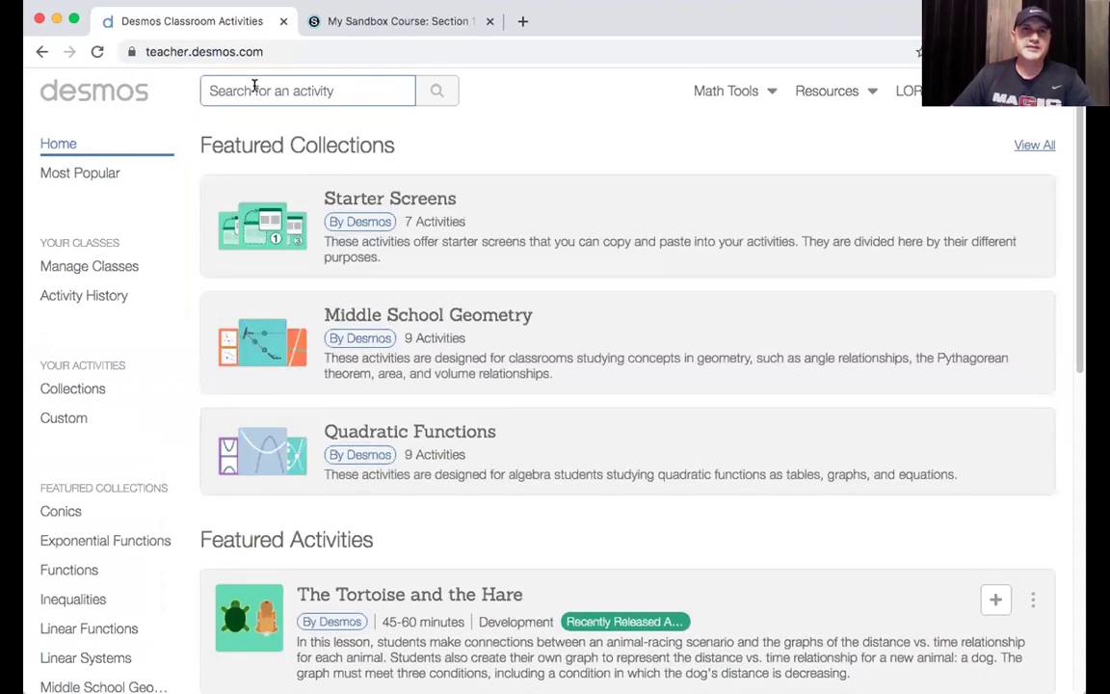
Search the activities for 'check'
click(254, 89)
text(check)
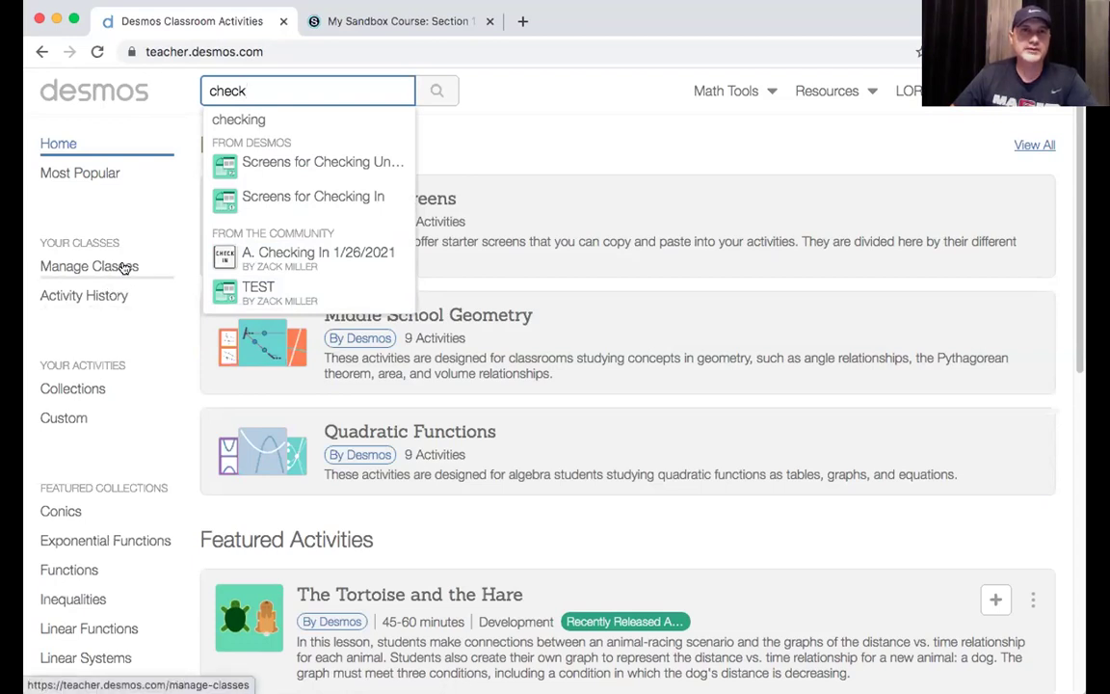
Open the Checking In session dashboard from Period 8's activity history
click(104, 267)
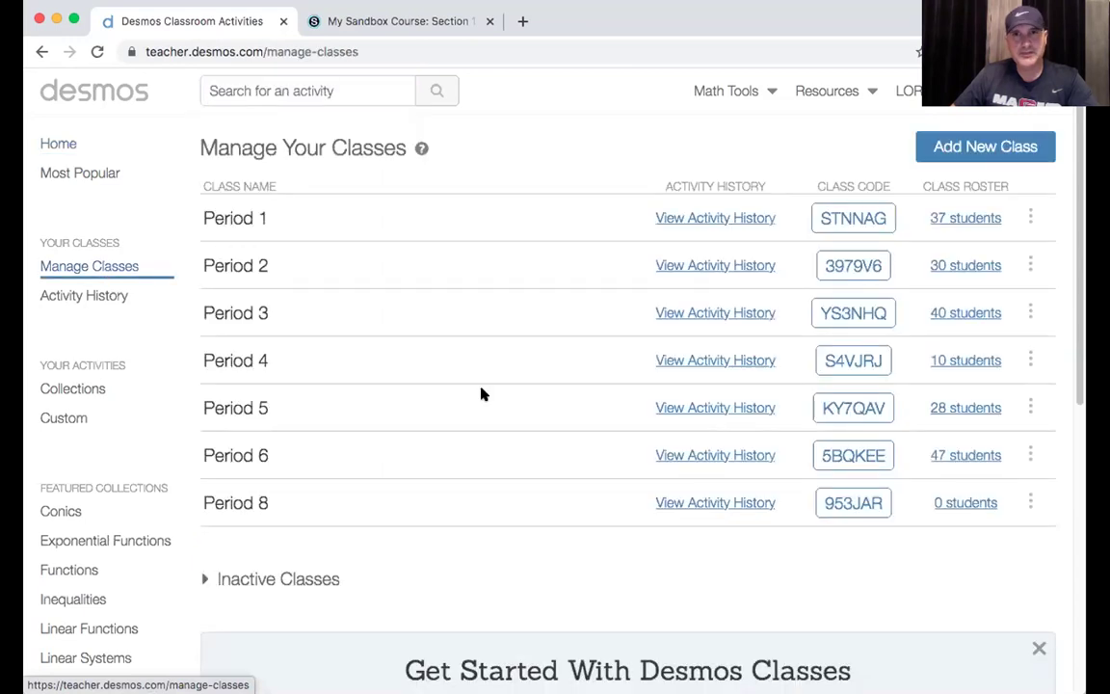
click(716, 502)
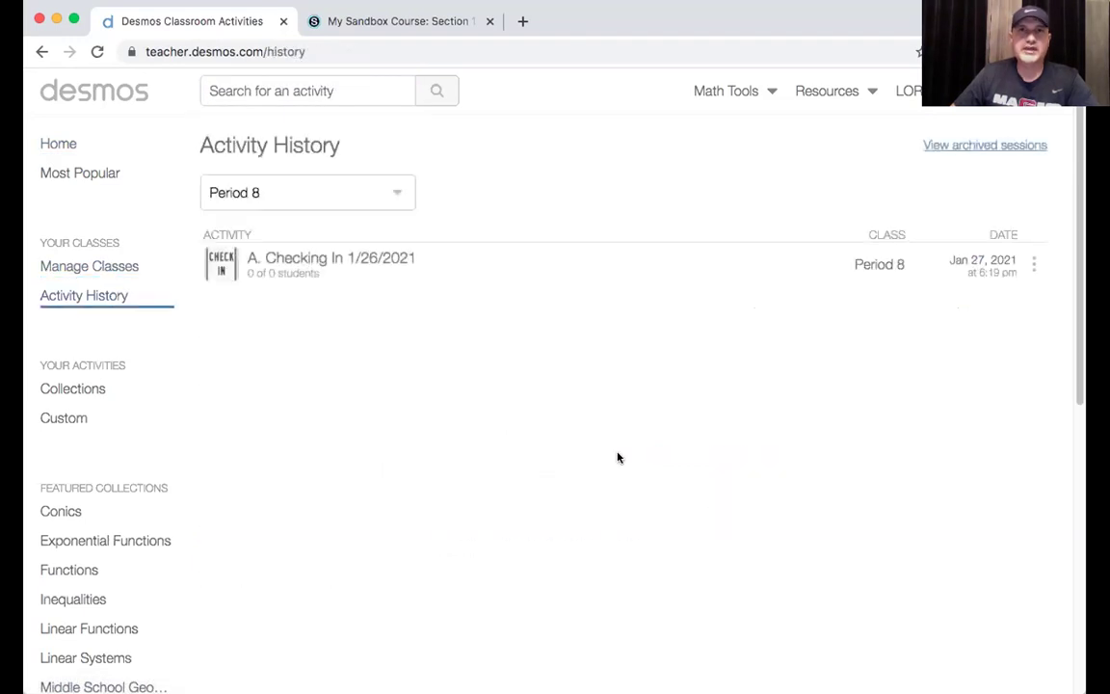
click(324, 266)
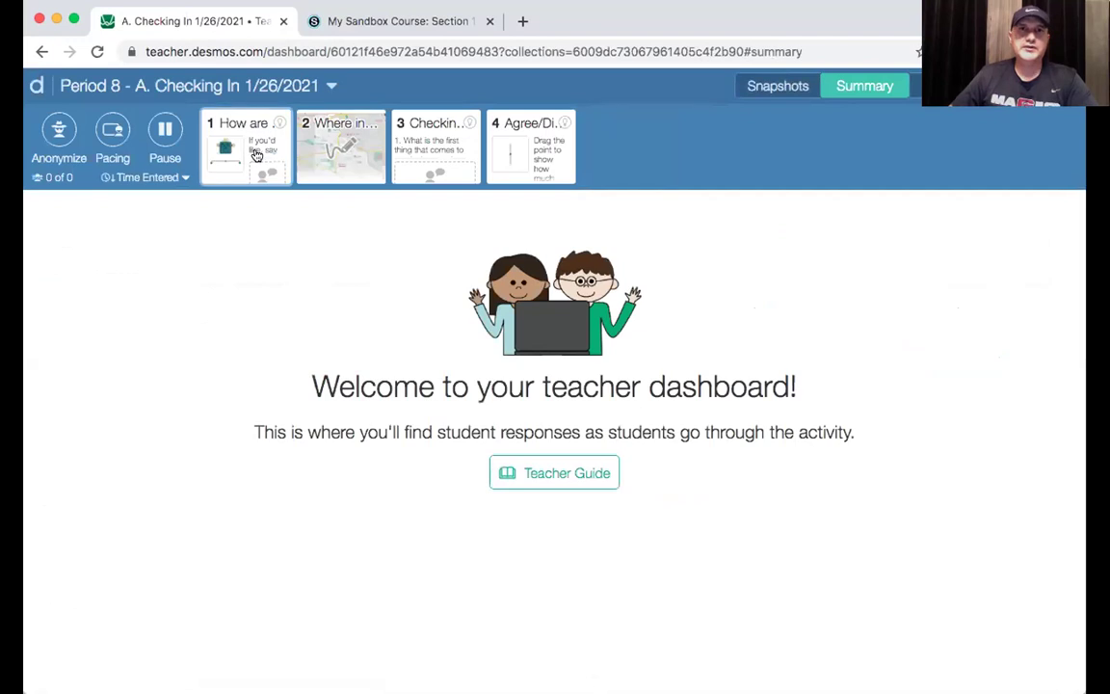
View the class responses for screen 1, then switch to the activity's own page
click(256, 155)
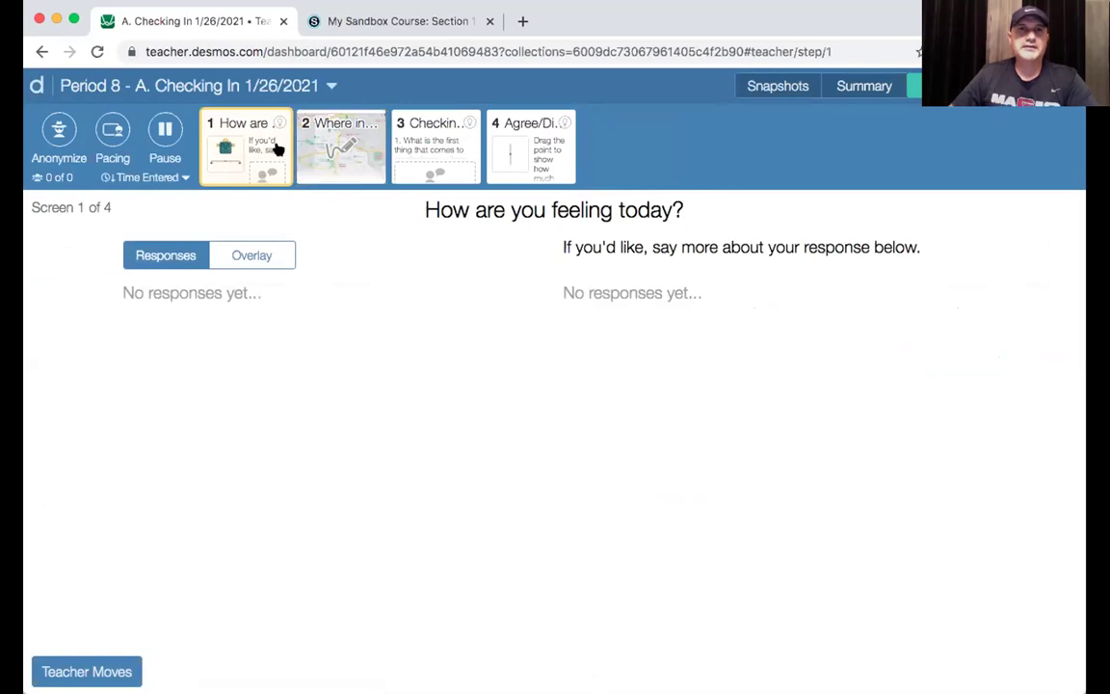
click(327, 85)
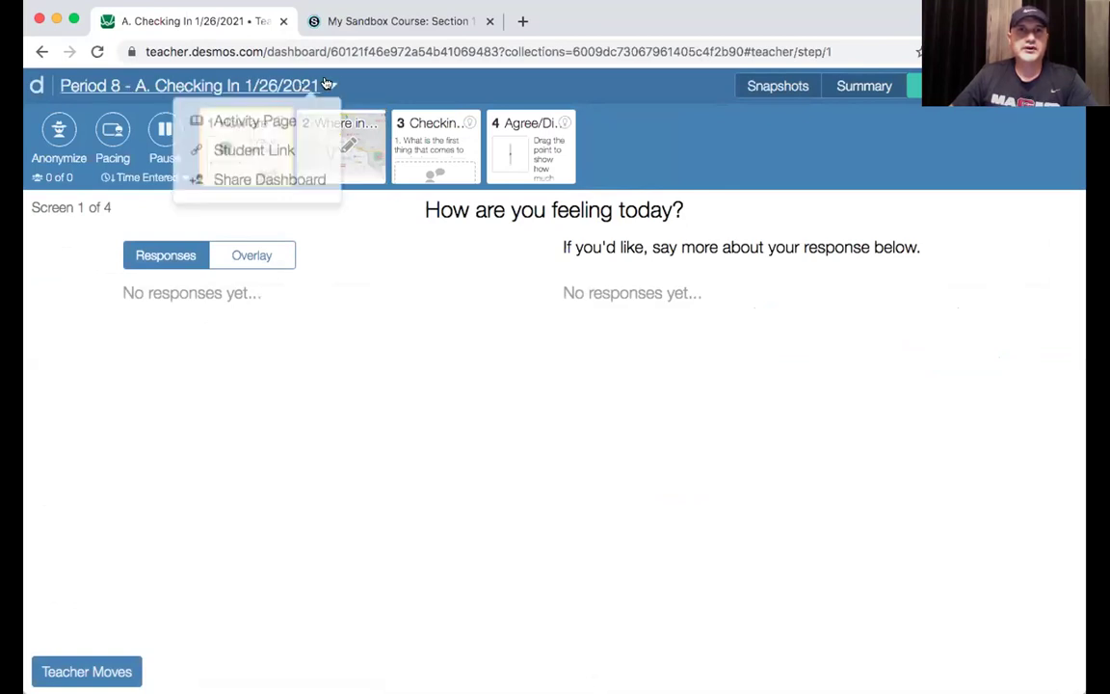
click(278, 128)
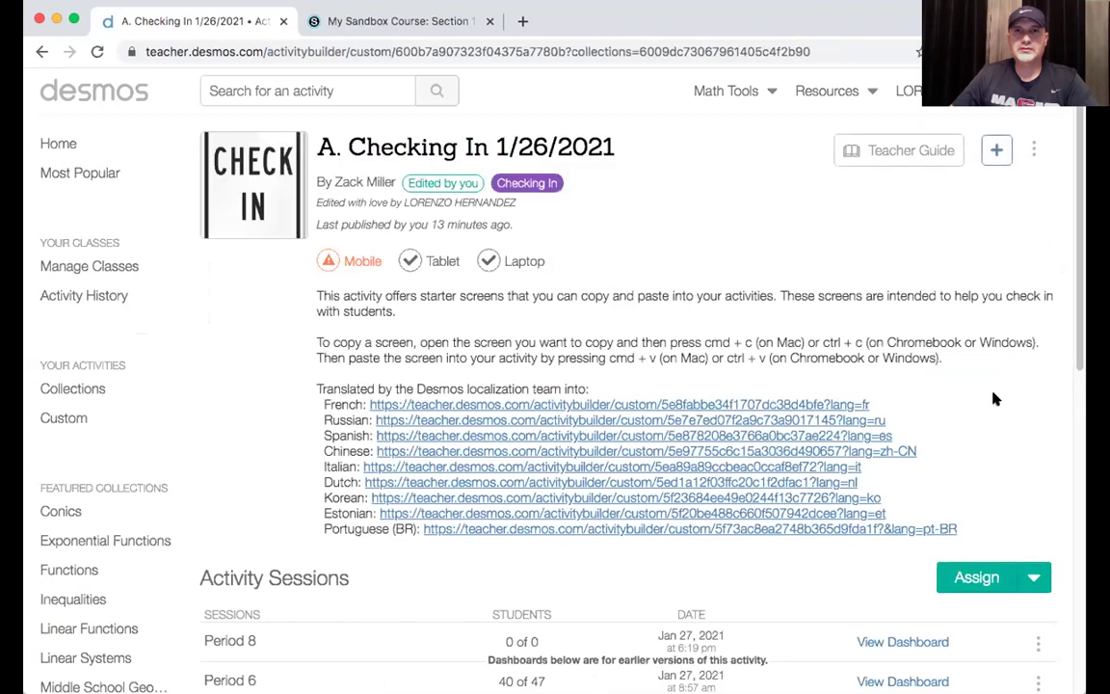
scroll(1051, 313, down, 3)
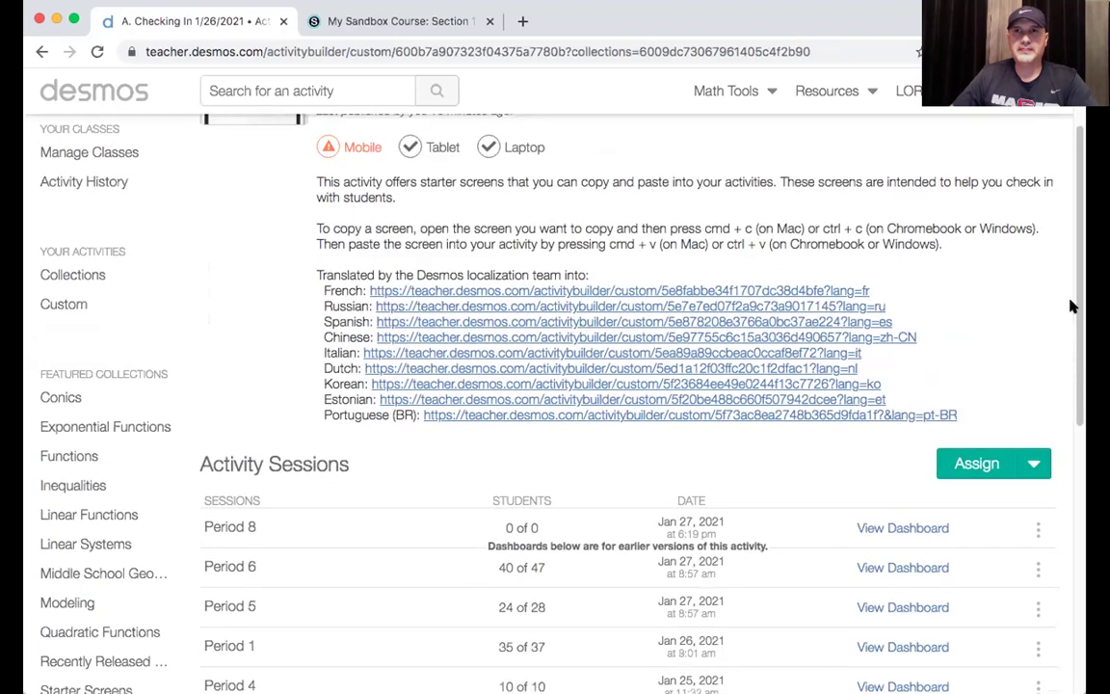
scroll(1071, 327, down, 2)
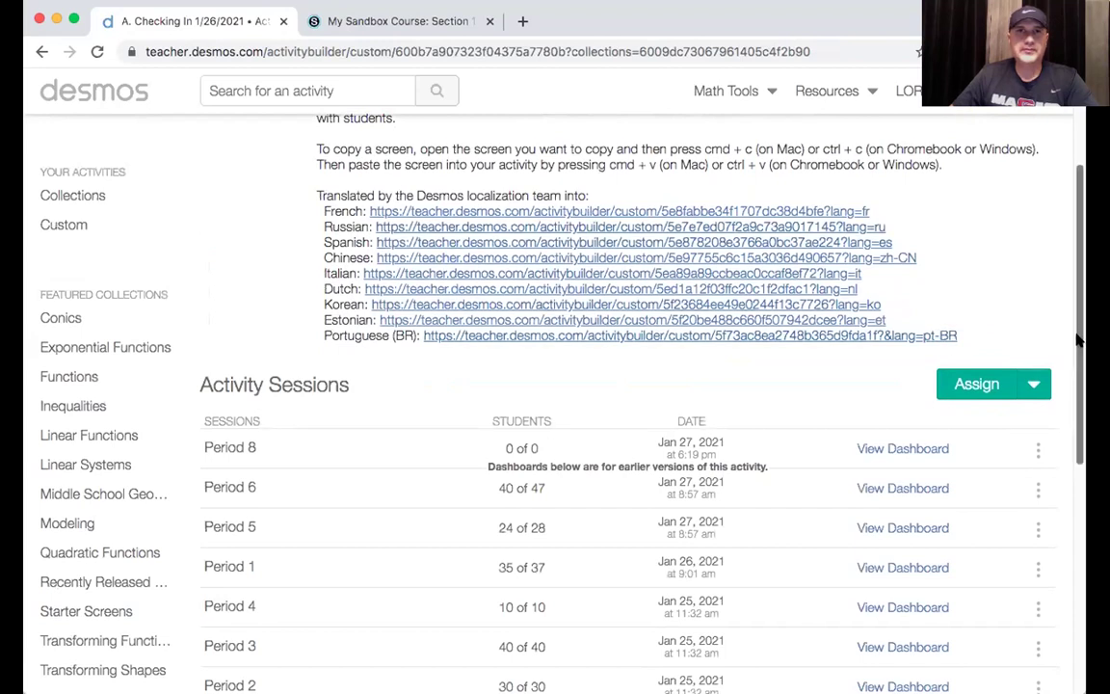
scroll(1072, 357, down, 1)
scroll(1073, 357, down, 1)
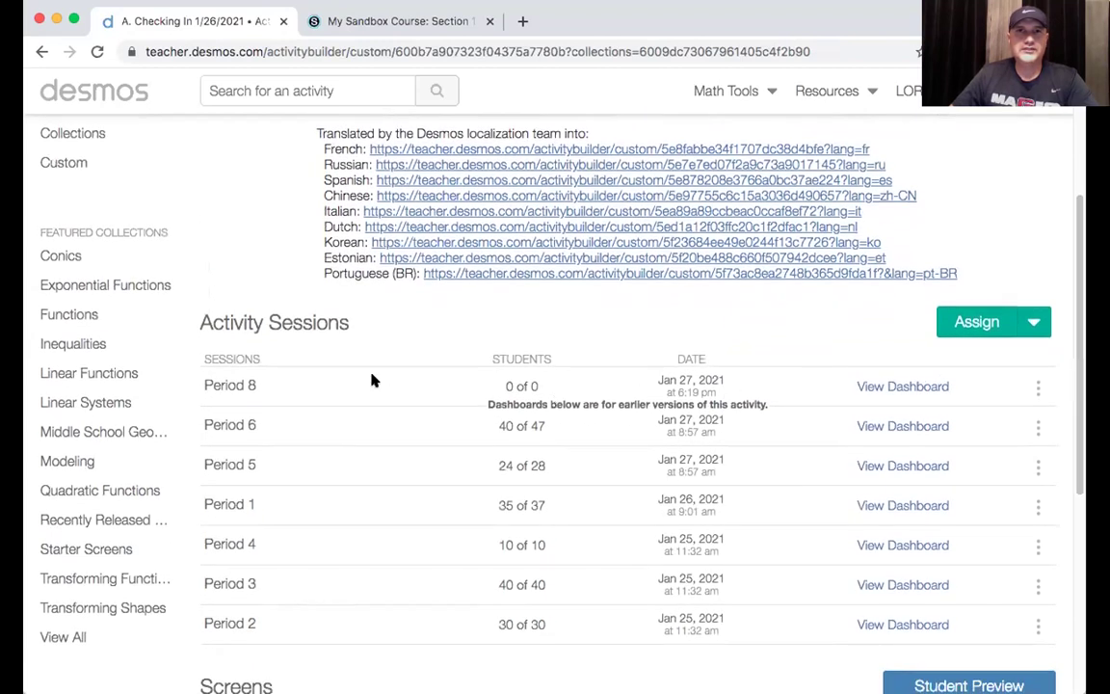
scroll(823, 380, down, 1)
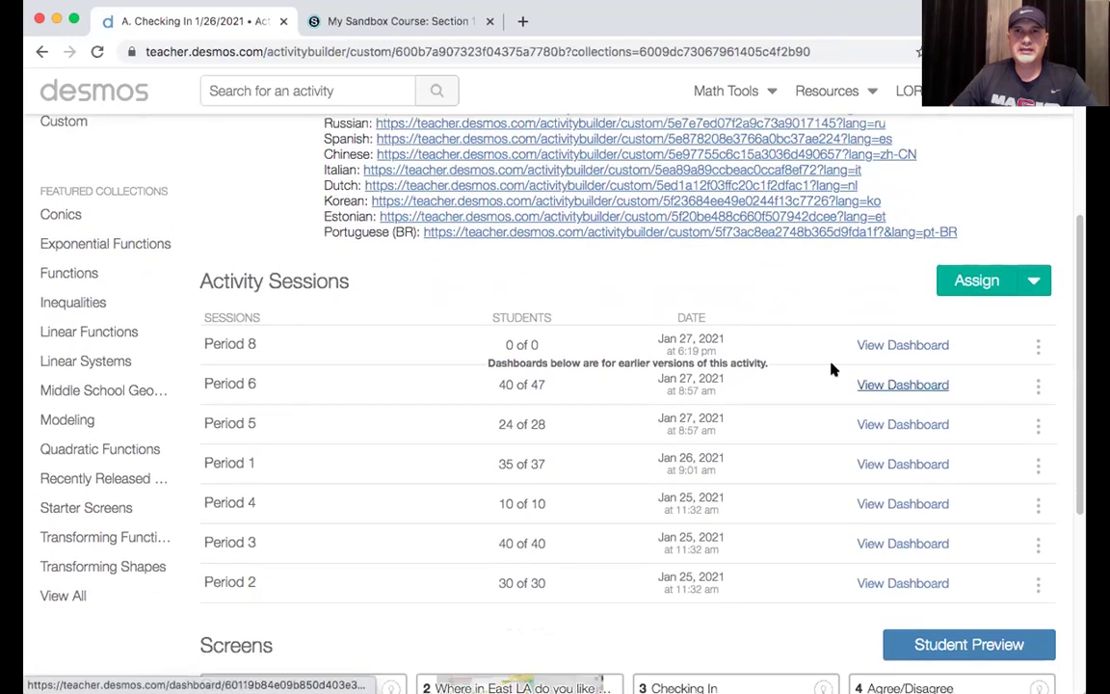
scroll(916, 385, up, 2)
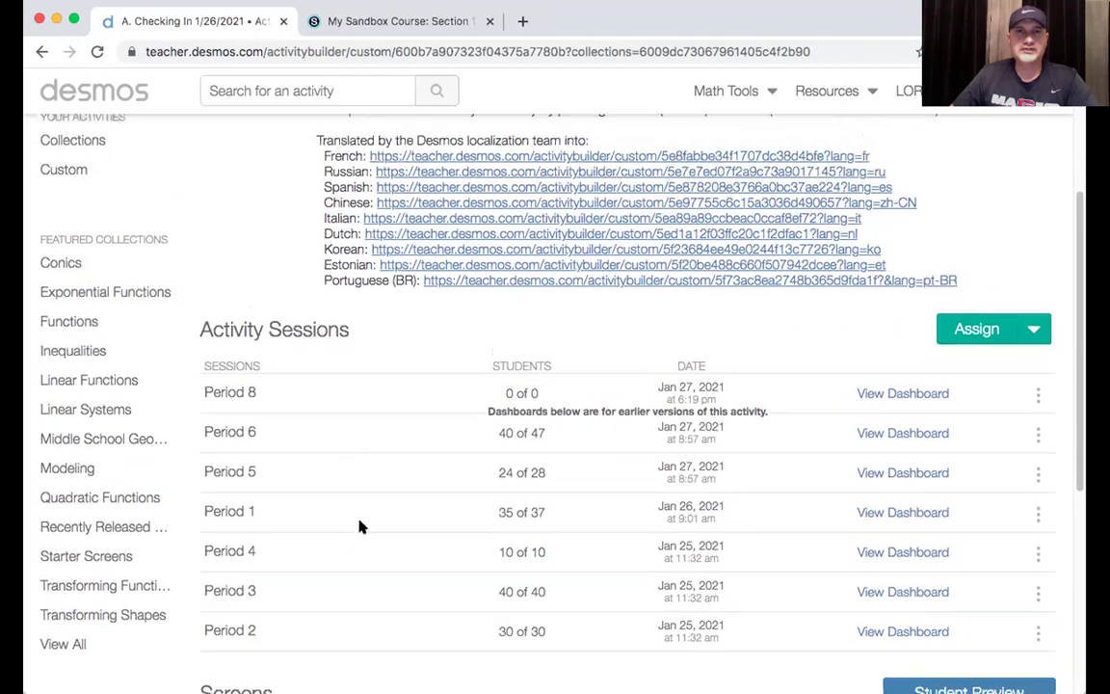
scroll(371, 515, up, 5)
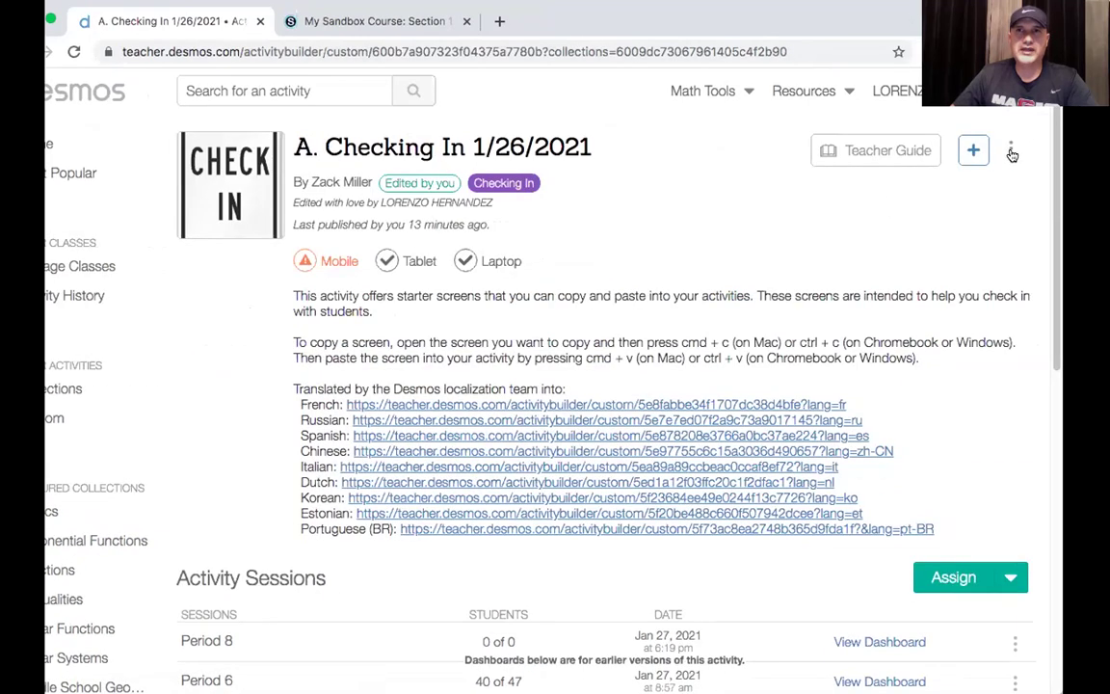
Edit the A. Checking In 1/26/2021 activity and inspect screen 1's robot feedback graph
click(1034, 150)
click(981, 191)
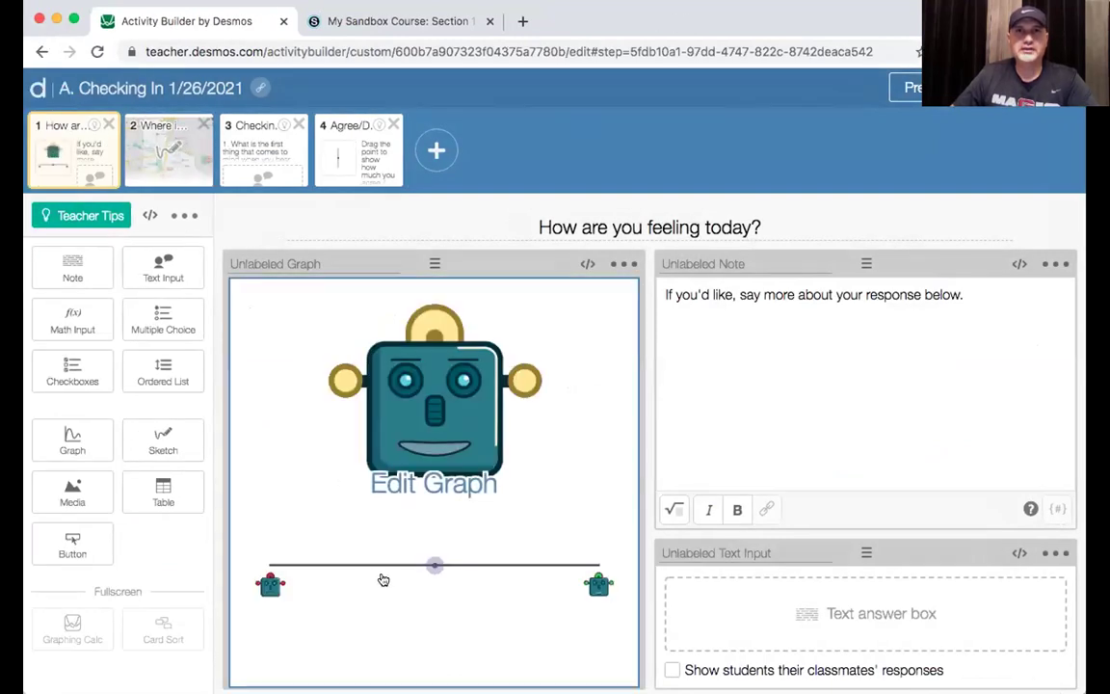
click(436, 564)
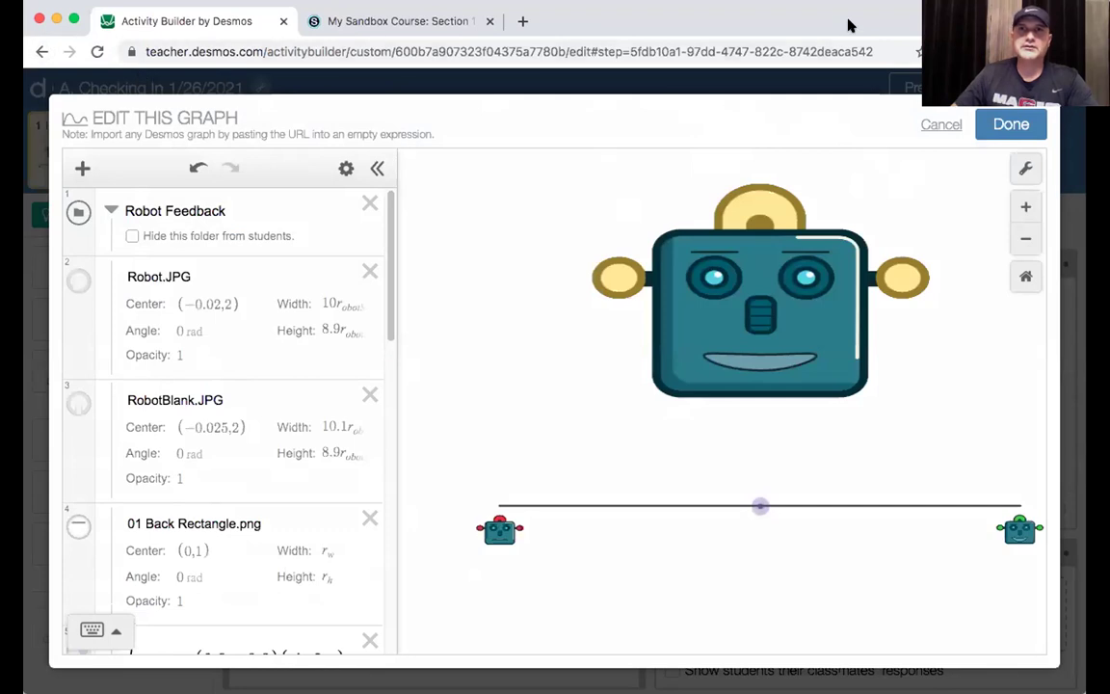
click(949, 126)
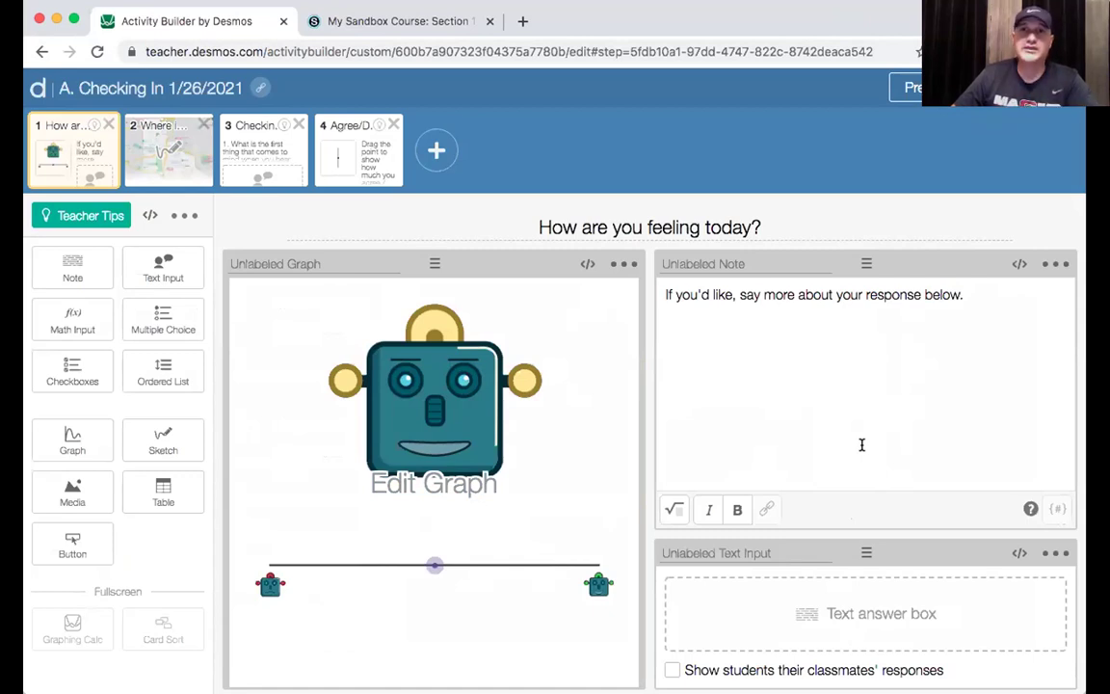
Preview screen 2's East LA map sketch, then screen 3's Checking In questions
click(179, 178)
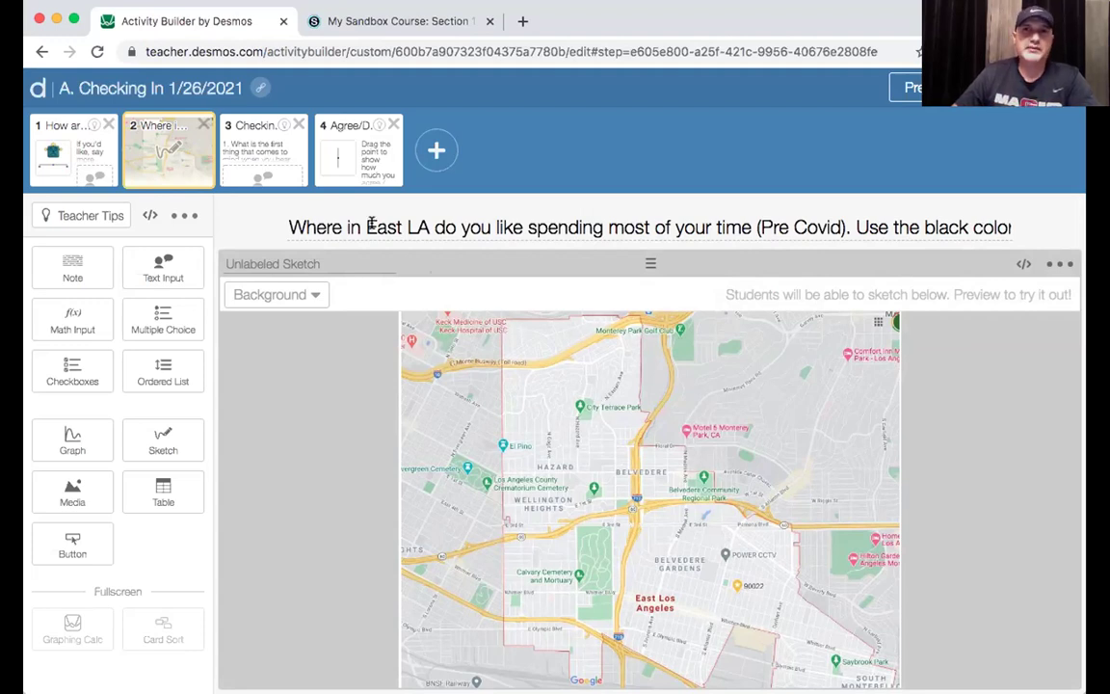
click(271, 171)
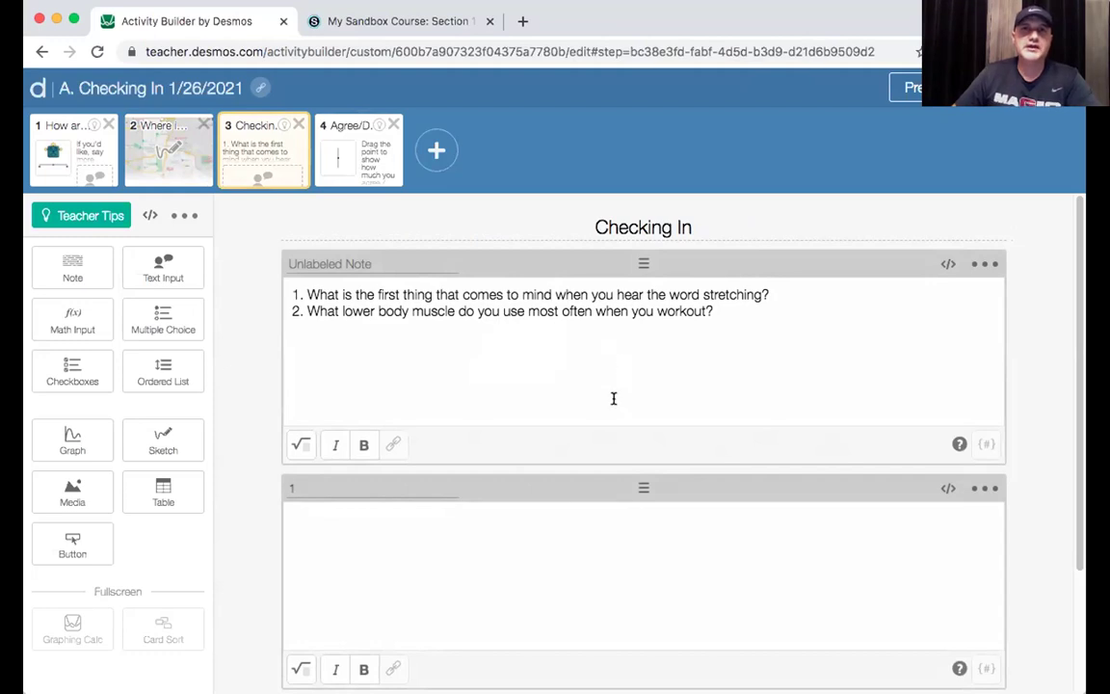
Show screen 4, the Agree/Disagree question comparing tacos with In N Out burgers
click(375, 164)
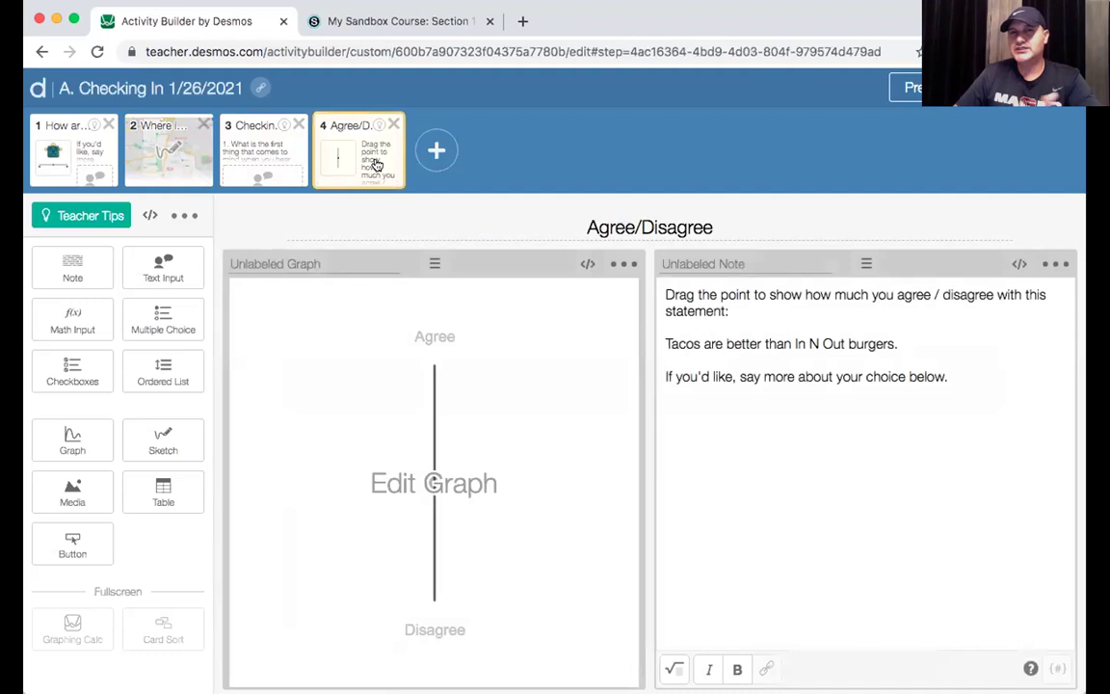